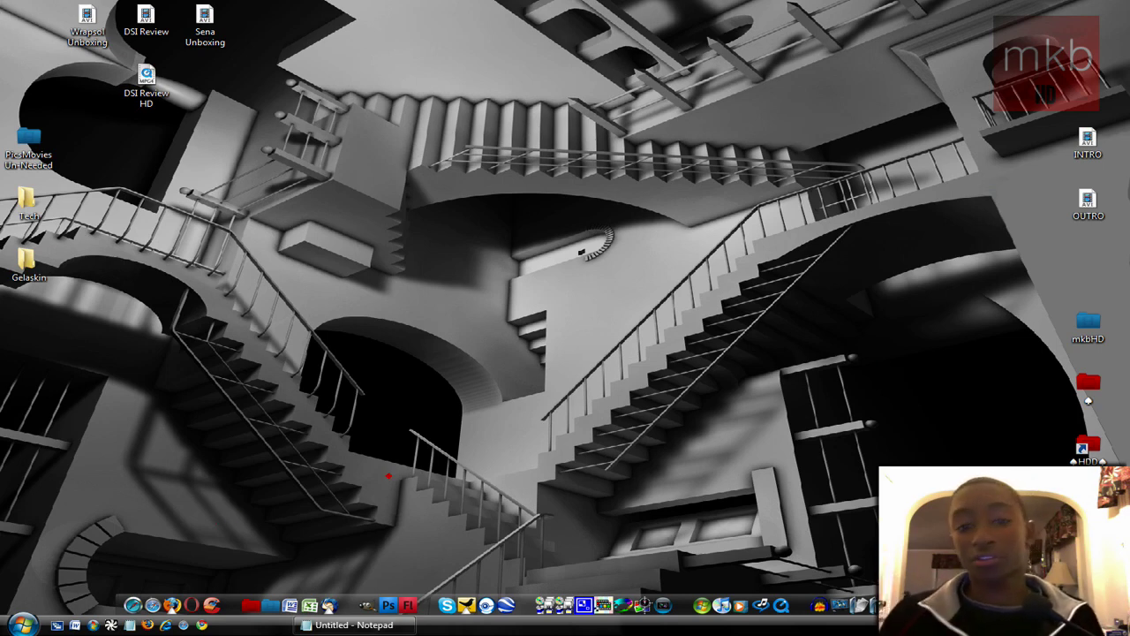
- Copy the full javascript designMode line from Notepad, then minimize Notepad
click(349, 624)
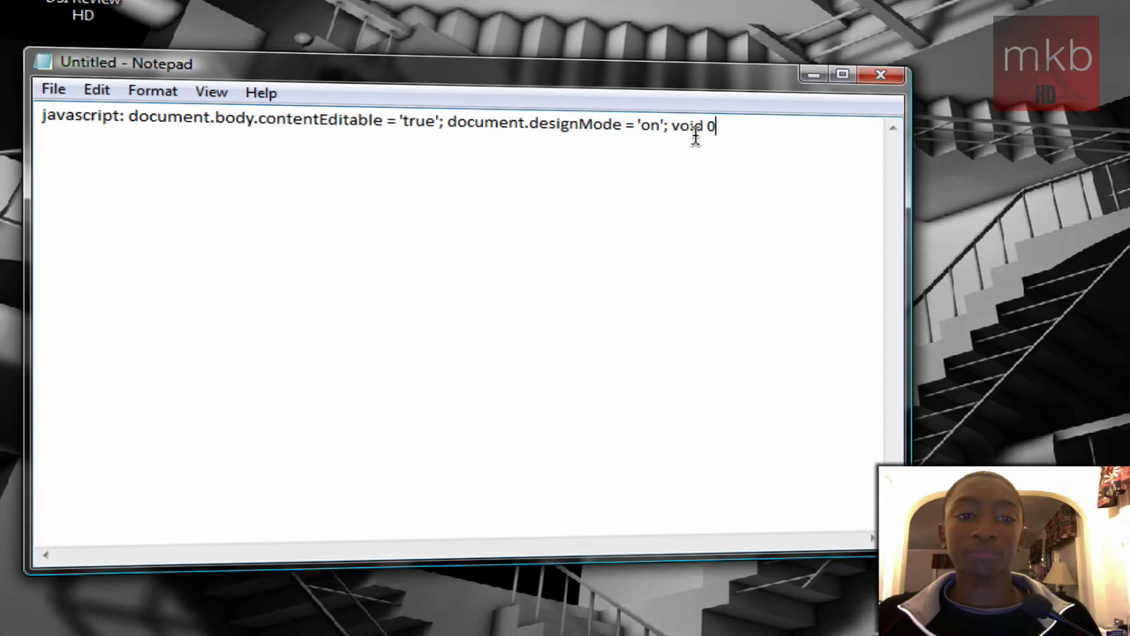
drag(548, 168, 363, 184)
drag(424, 152, 76, 144)
click(767, 137)
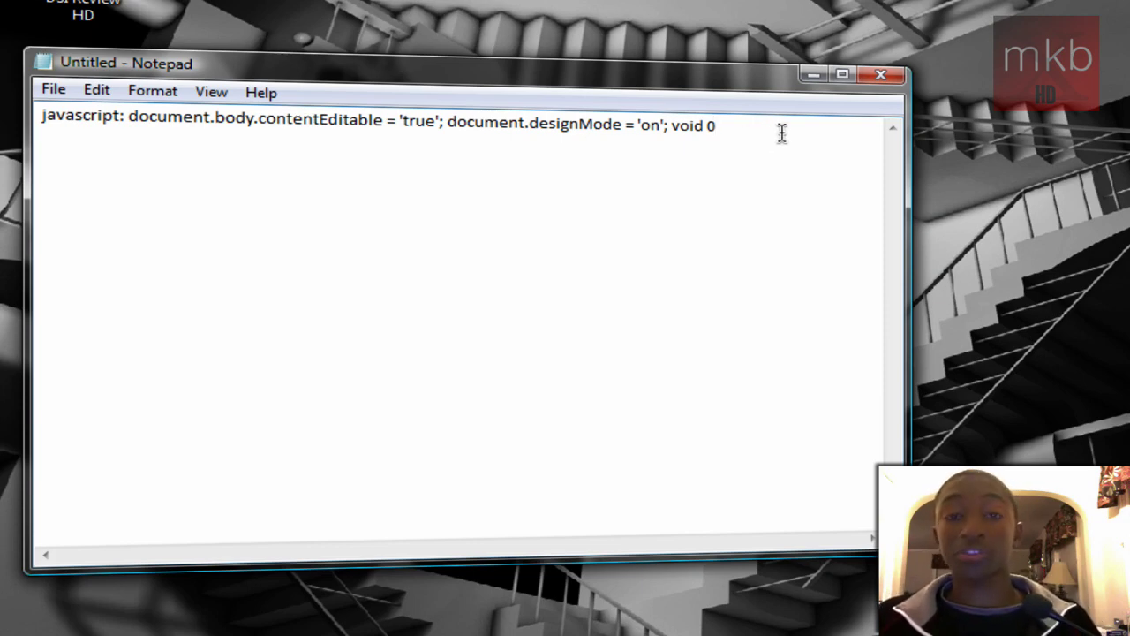
drag(712, 132, 409, 120)
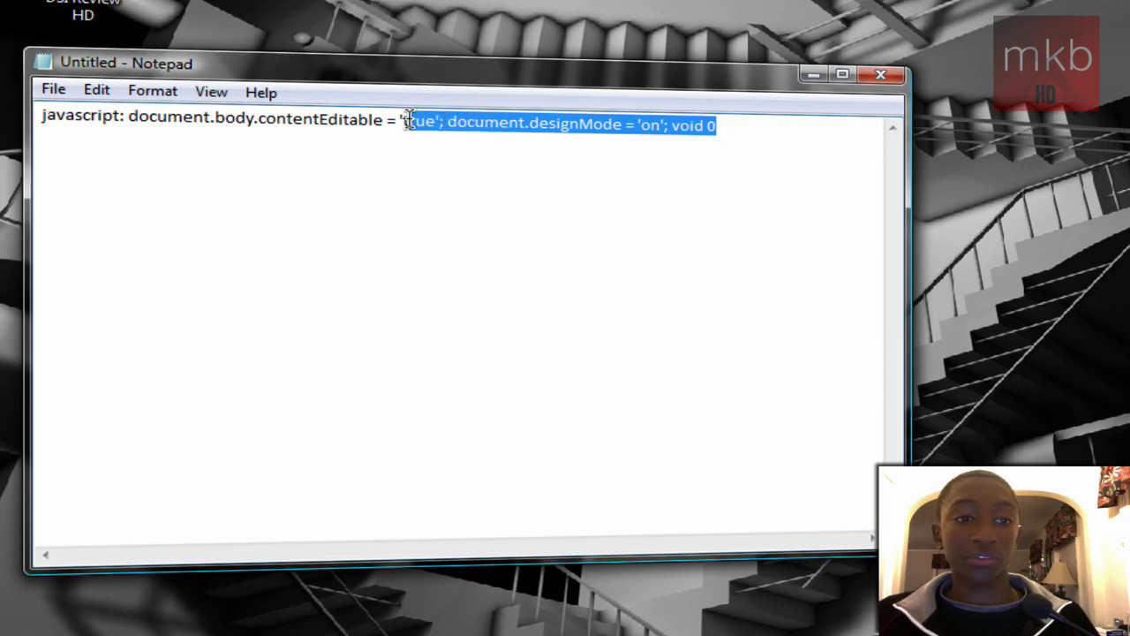
click(407, 120)
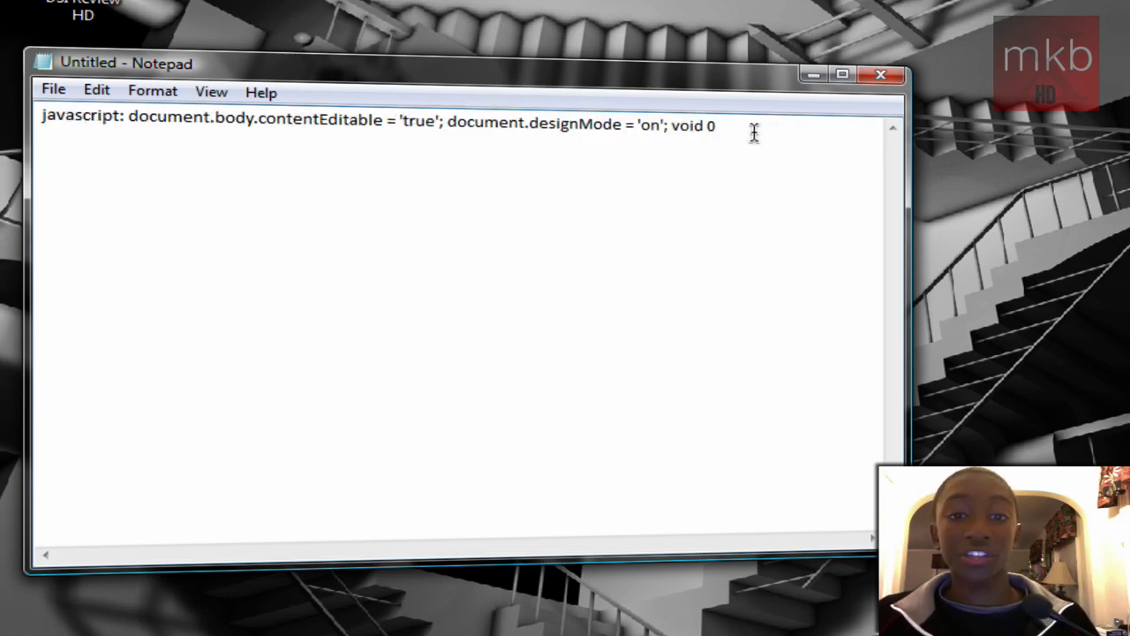
drag(751, 132, 35, 119)
key(ctrl+c)
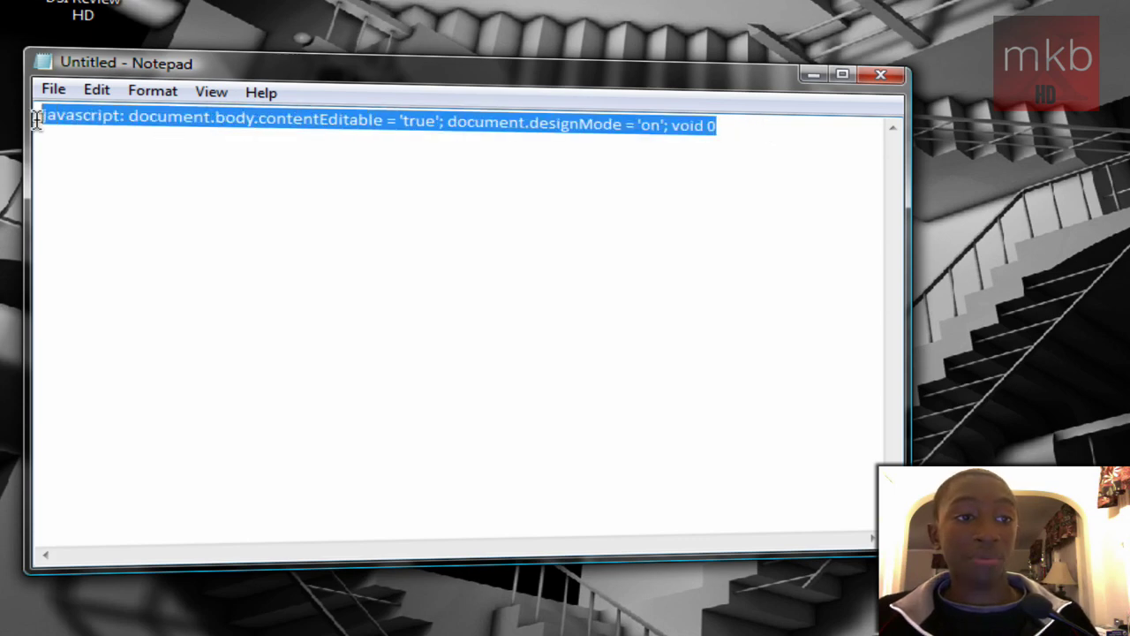
click(475, 143)
click(813, 74)
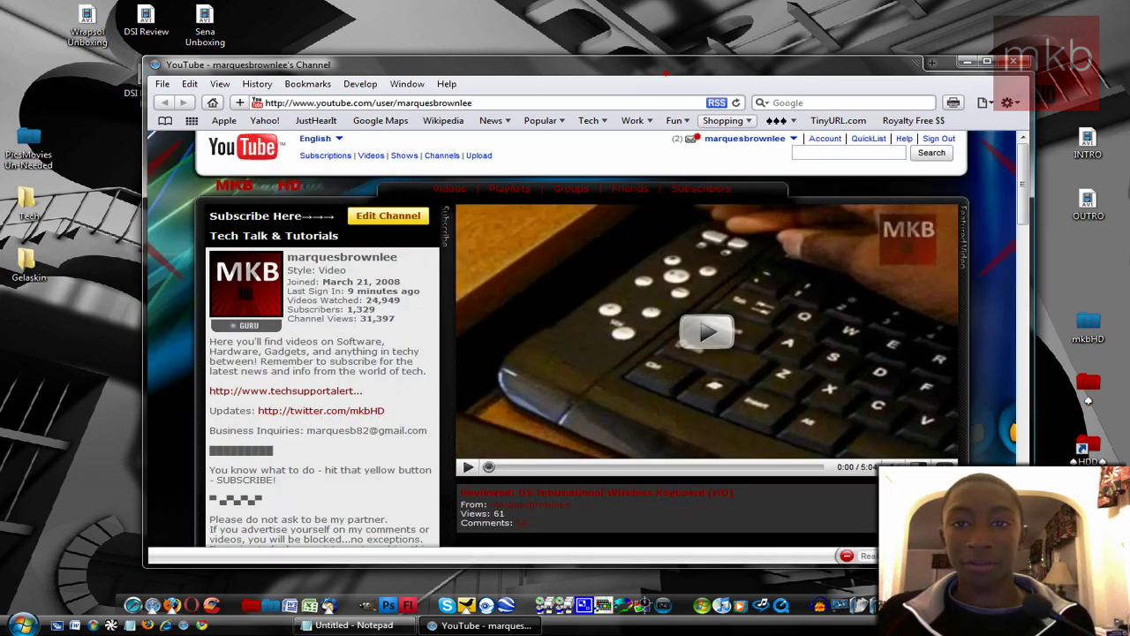
- Maximize Safari and paste the javascript designMode line over the YouTube channel URL
drag(725, 85, 727, 69)
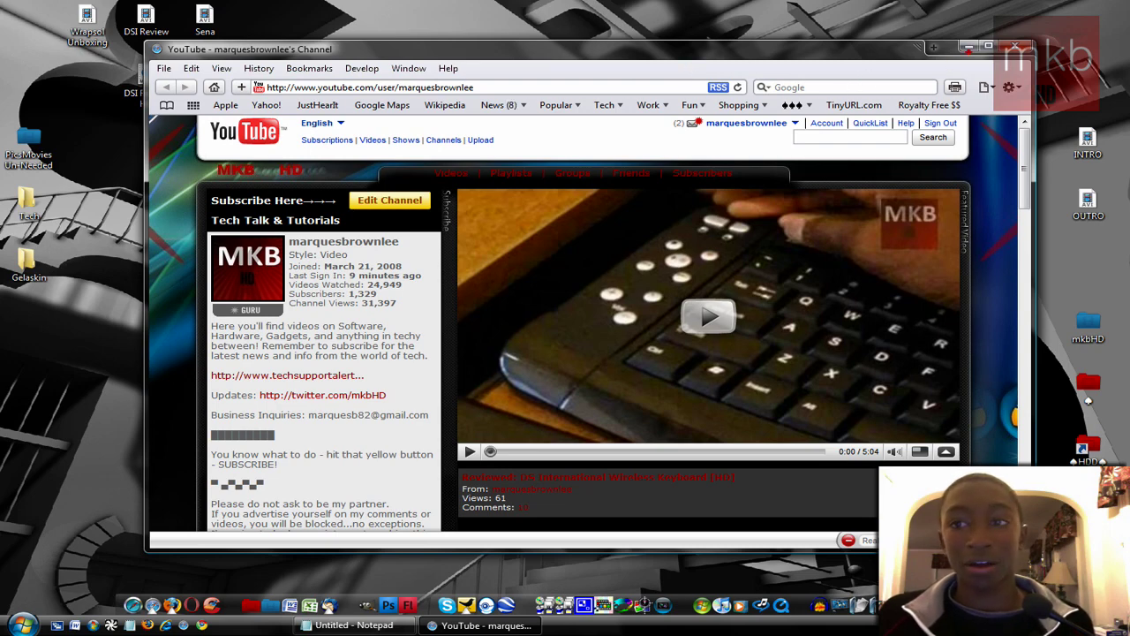
click(989, 46)
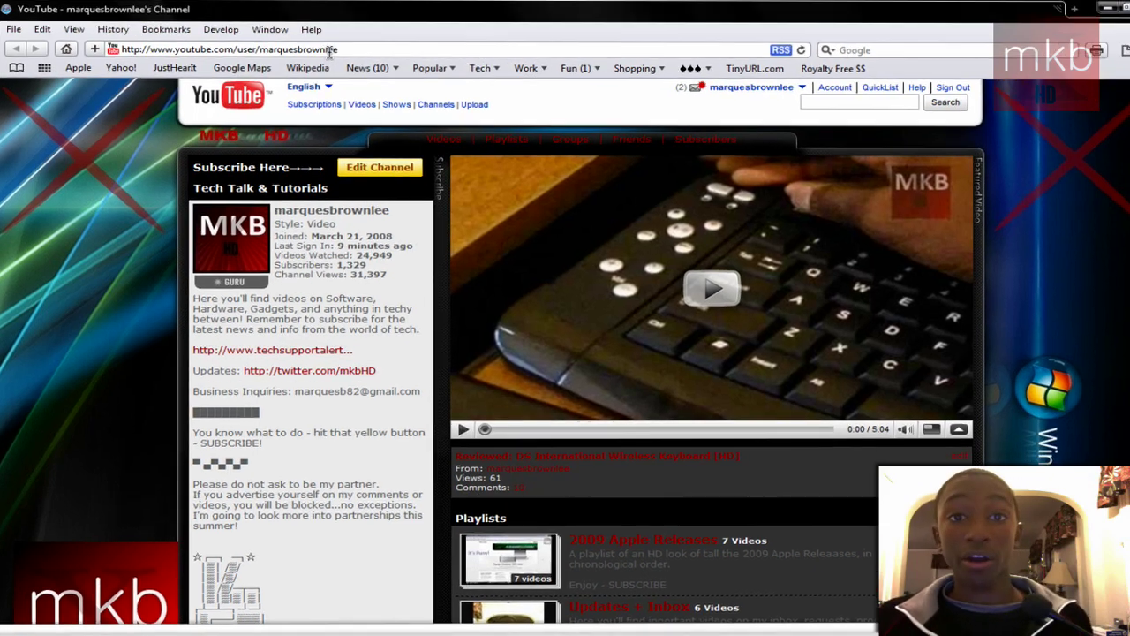
click(325, 47)
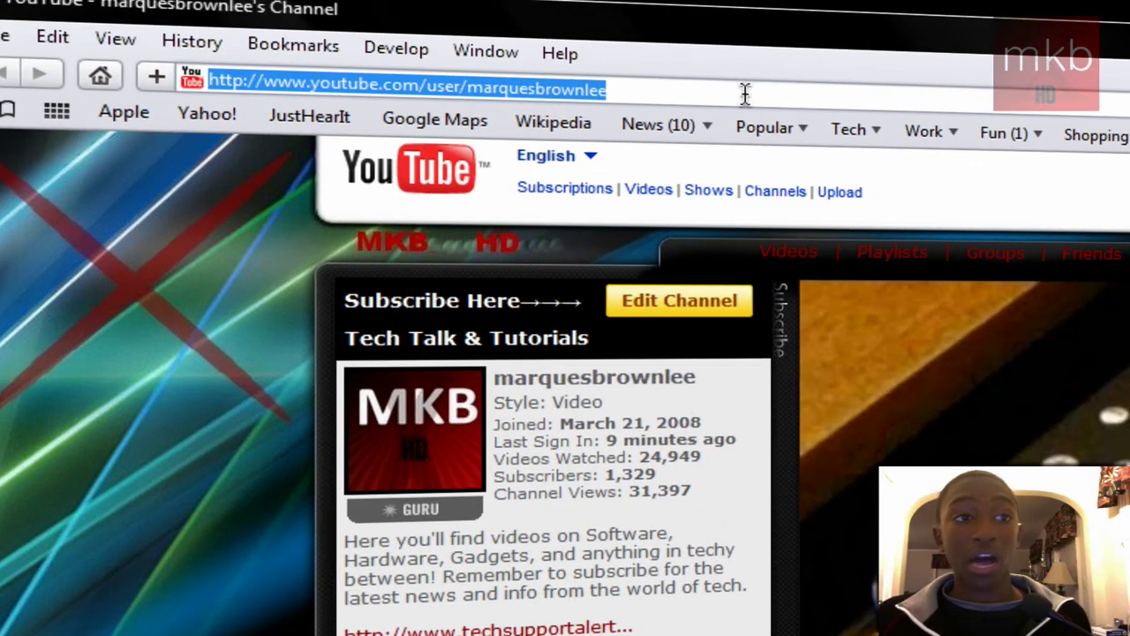
key(BackSpace)
key(ctrl+v)
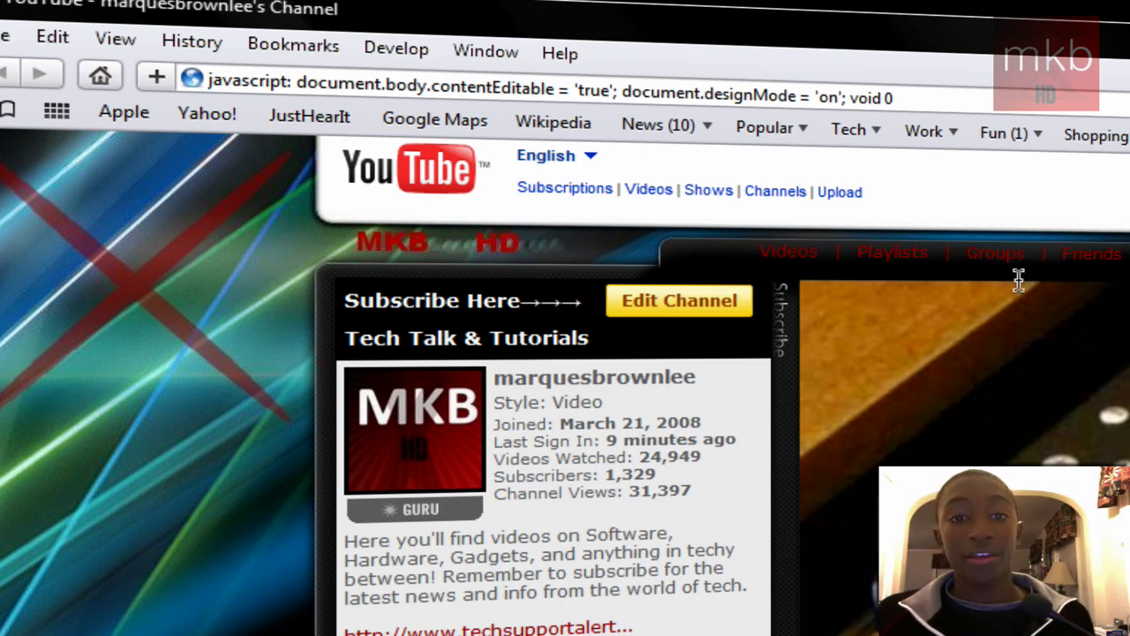
- Change the last sign-in time to 2 seconds and extend the subscriber count to 1,329,589
double_click(612, 440)
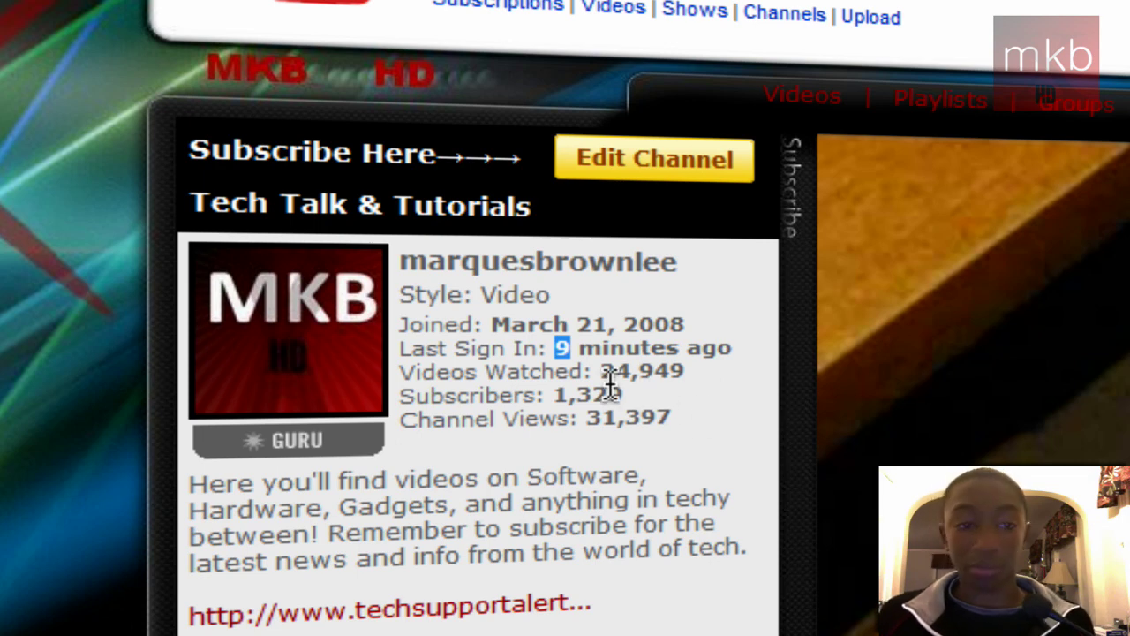
text(2)
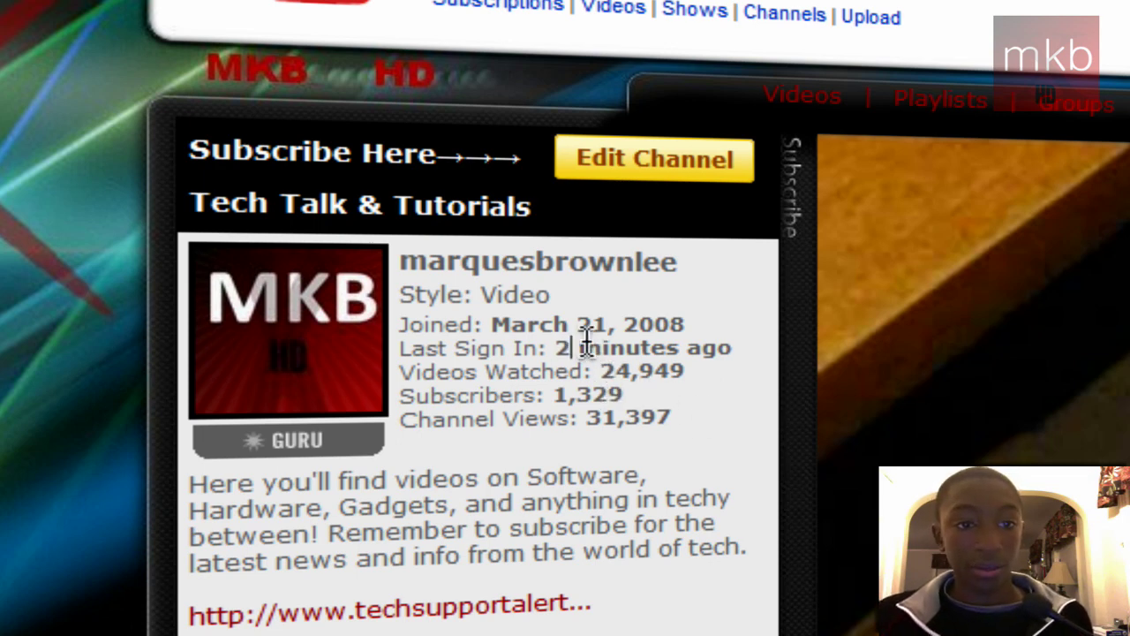
drag(580, 347, 783, 325)
text(seco)
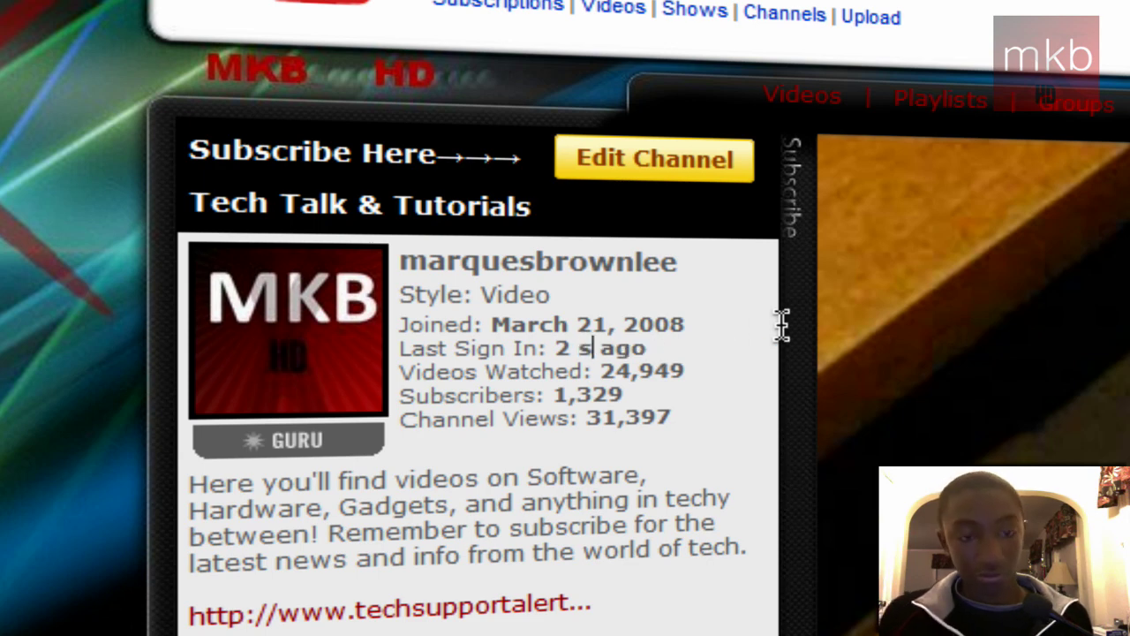
text(nds)
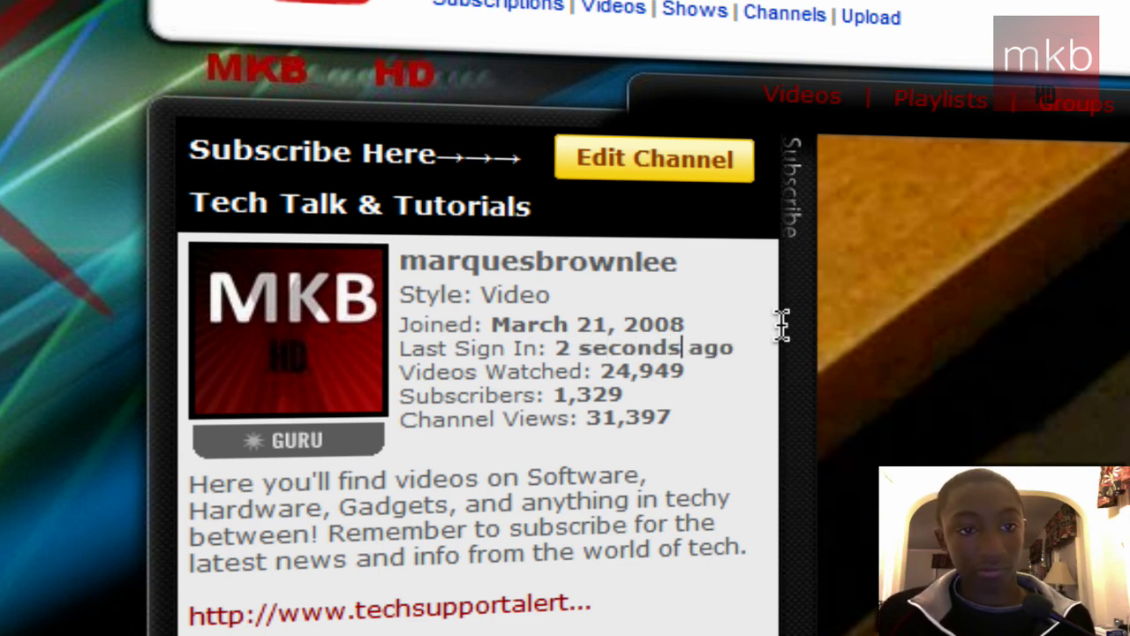
click(636, 392)
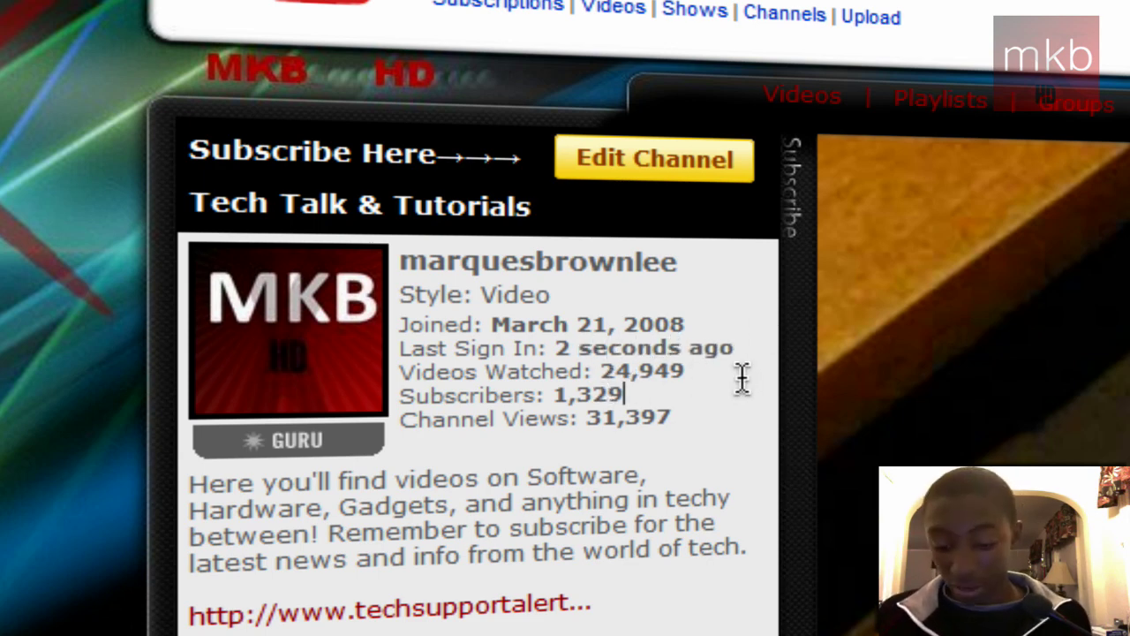
text(,589)
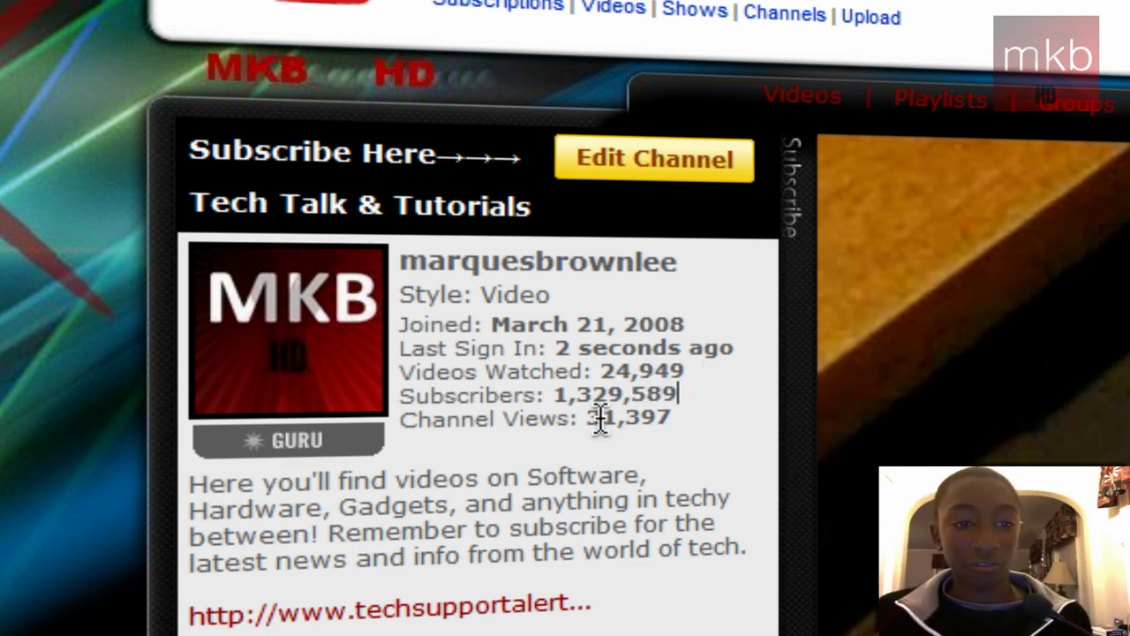
- Retype Channel Views as 158,547,548 and the mail count as 784,189,489
drag(586, 419, 747, 426)
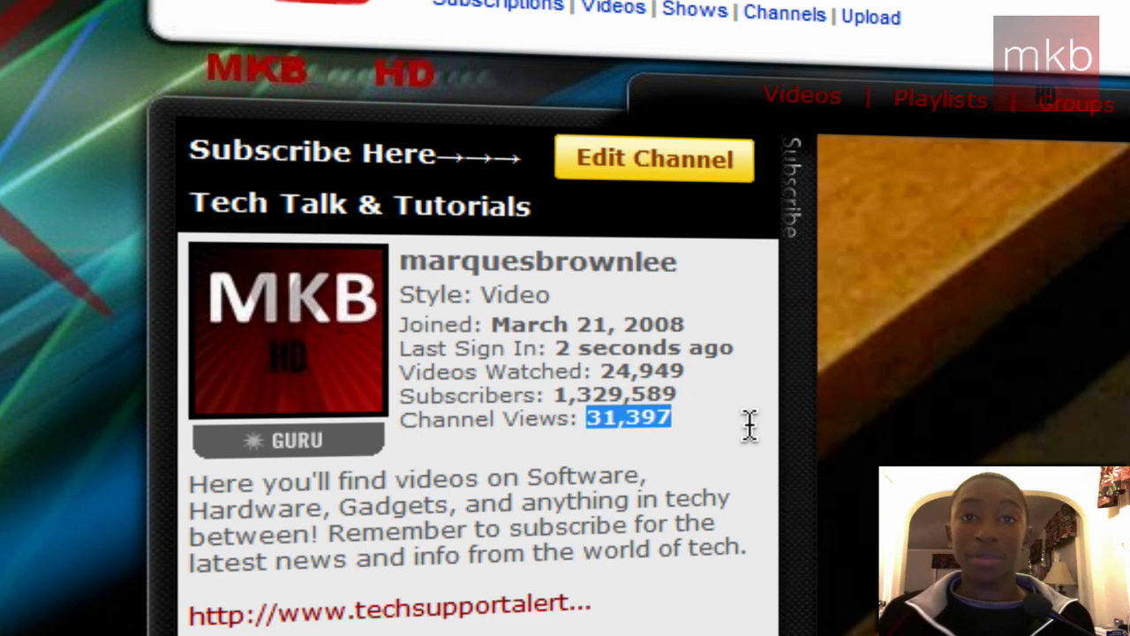
text(158,547,)
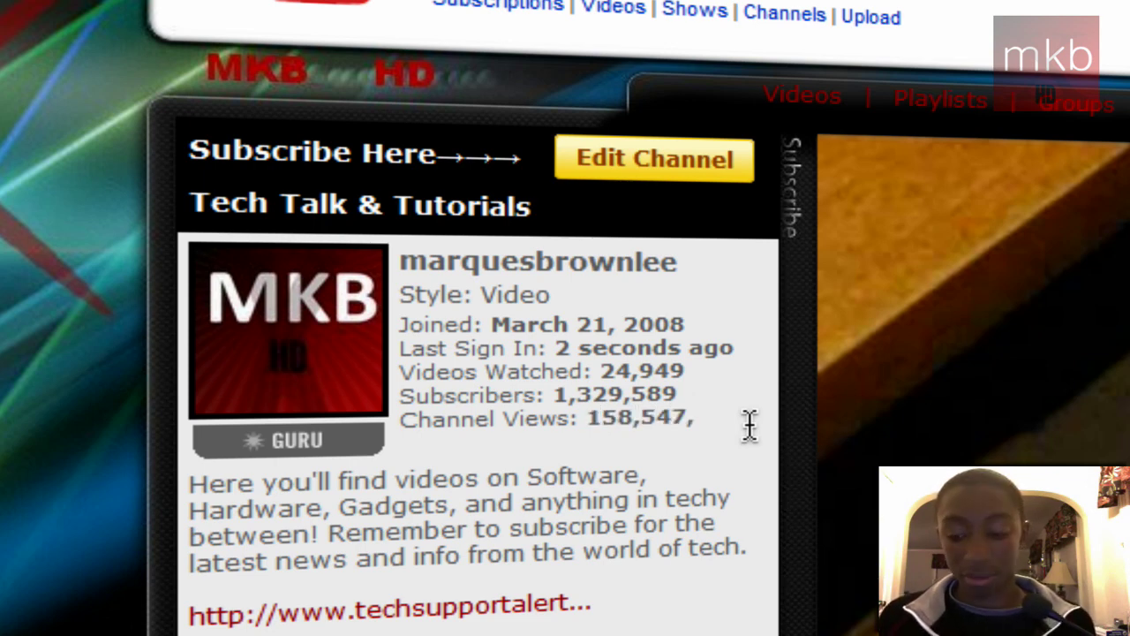
text(548)
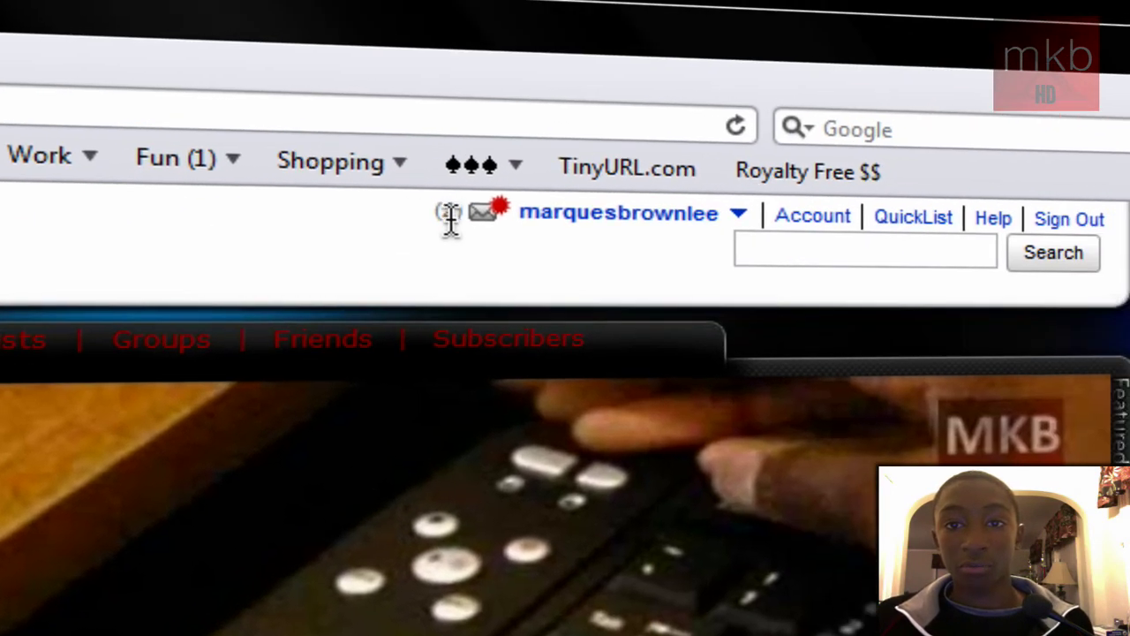
double_click(448, 212)
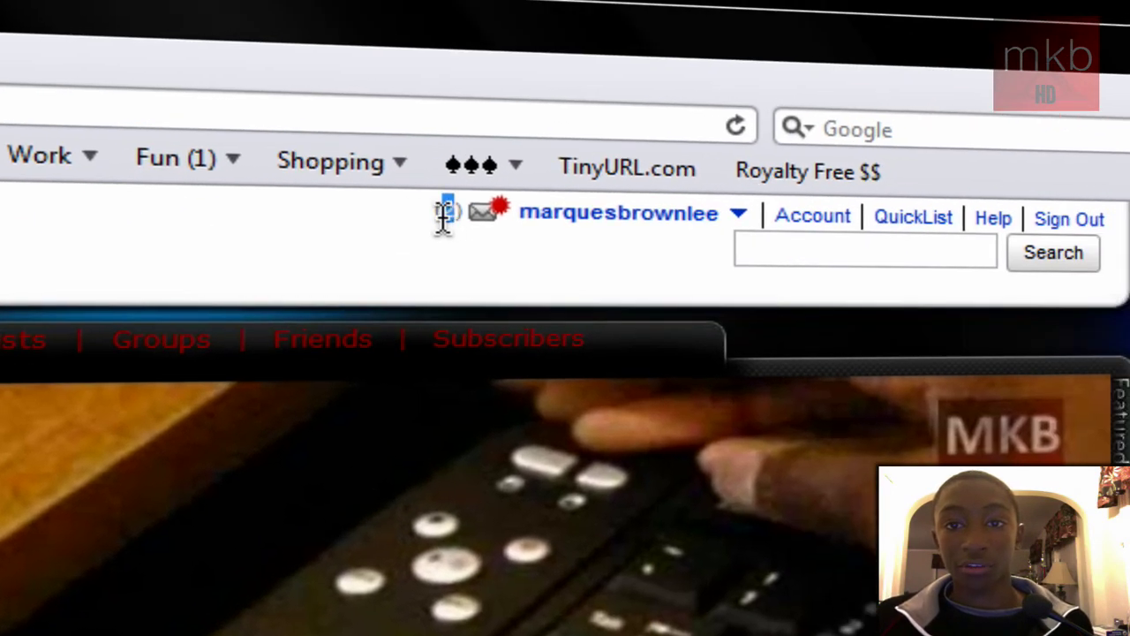
text(784,189)
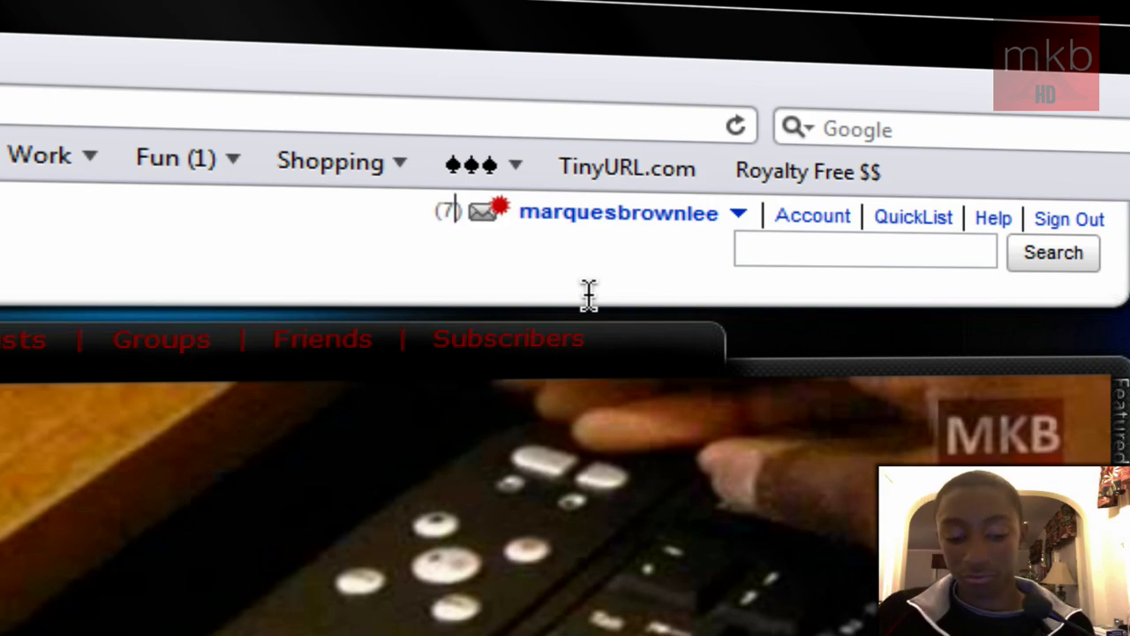
text(,489)
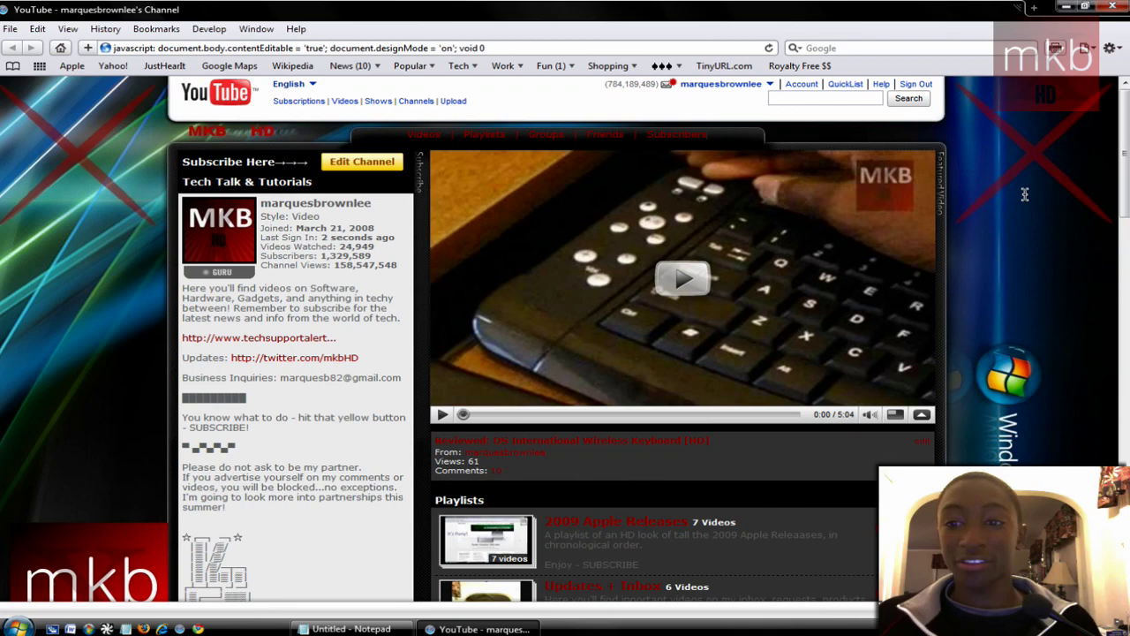
- Scroll through the channel's videos, selecting the 377 view count under the first video
scroll(1022, 192, down, 5)
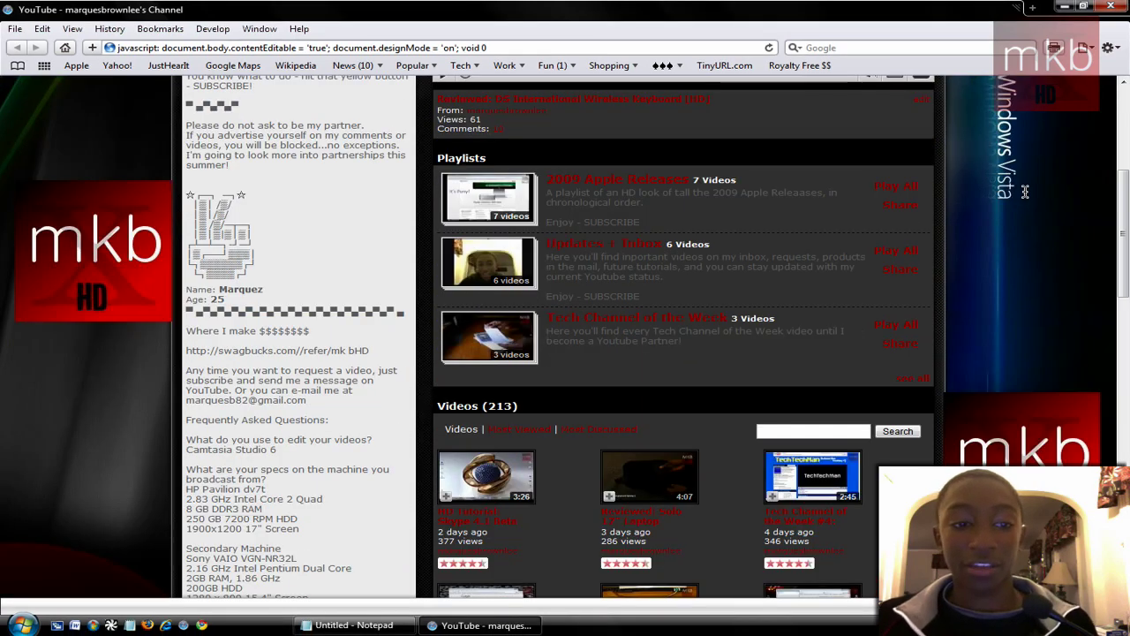
scroll(1024, 192, down, 5)
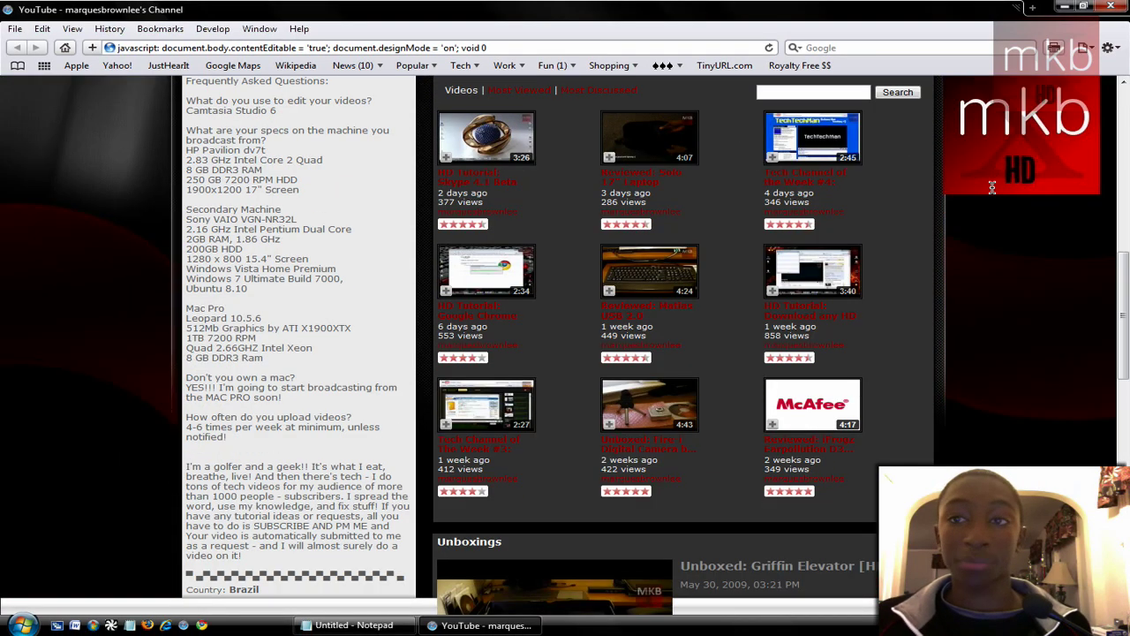
scroll(992, 187, down, 1)
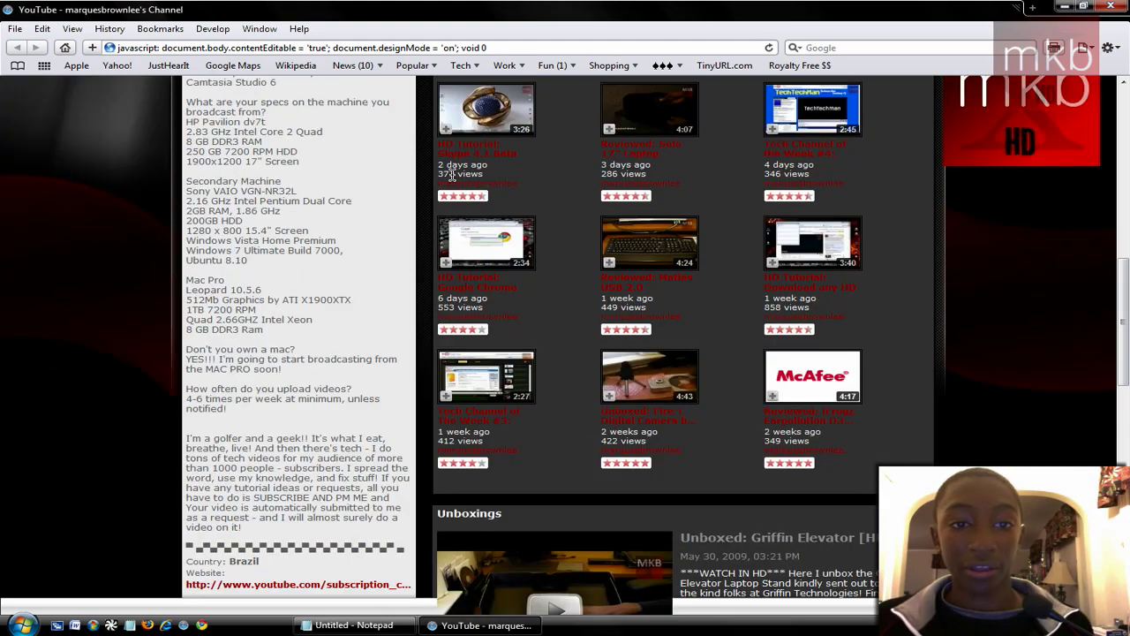
double_click(447, 174)
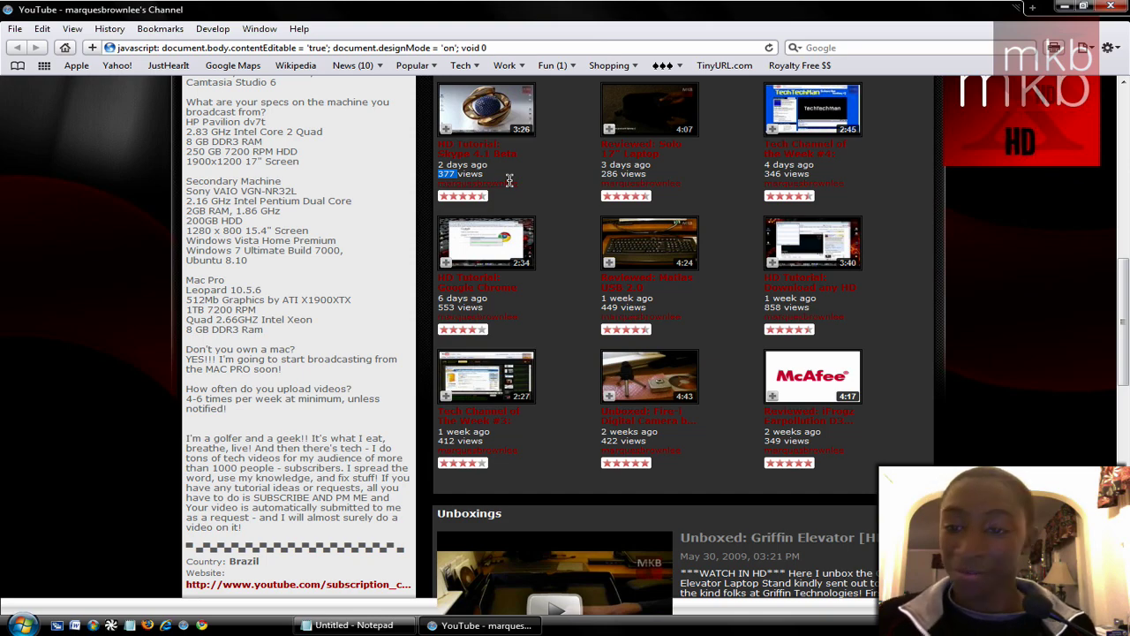
scroll(1011, 186, down, 4)
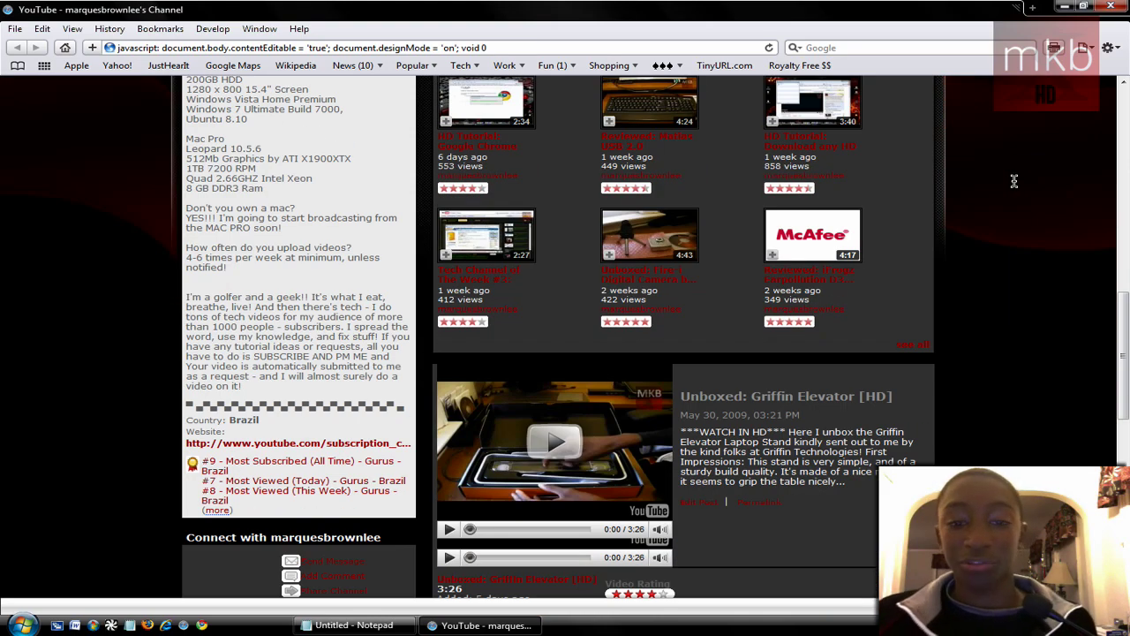
scroll(1014, 181, down, 7)
scroll(989, 177, up, 12)
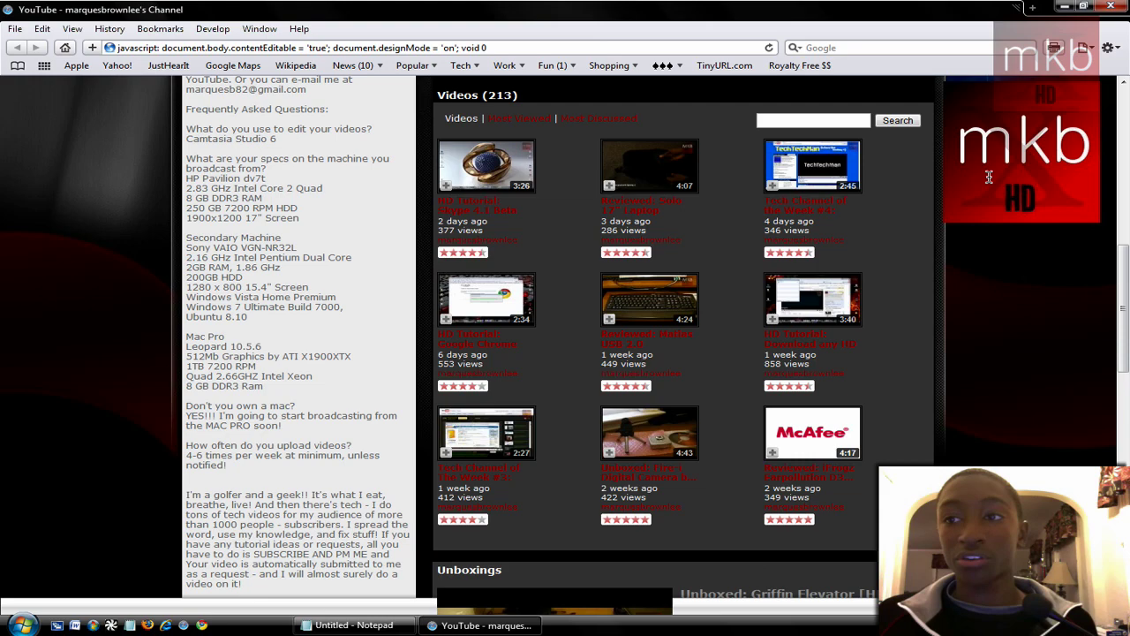
scroll(990, 177, up, 10)
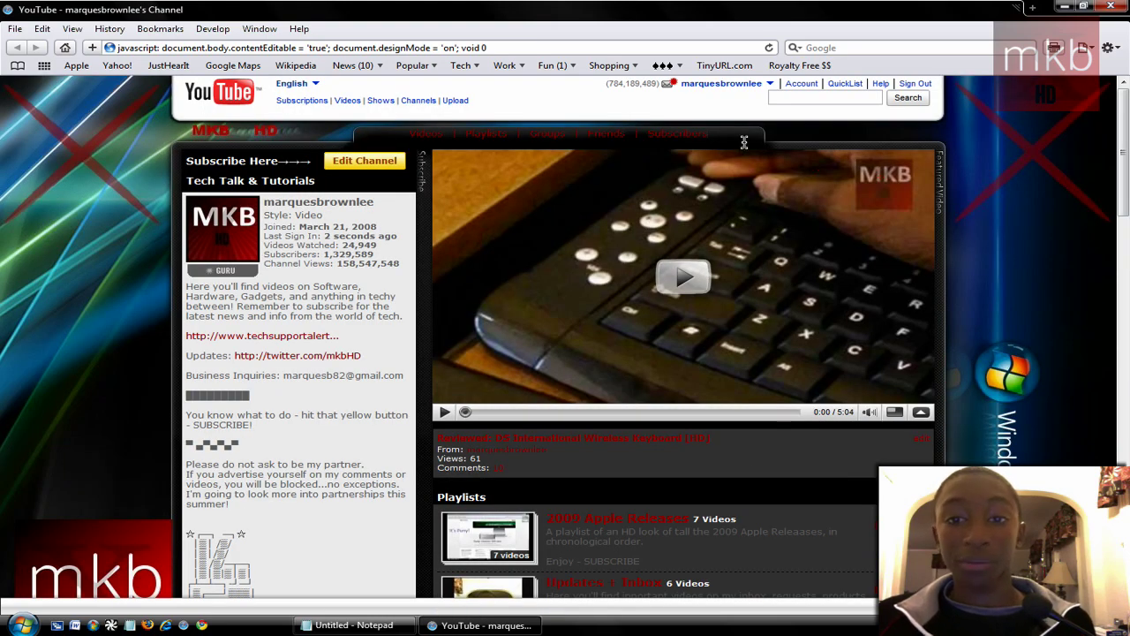
- Delete Subscribers, Videos and the leftover separator from the channel navigation bar
click(745, 141)
key(shift+Left)
key(shift+Left)
key(shift+Left)
key(shift+Left)
key(shift+Left)
key(shift+Left)
key(shift+Left)
key(shift+Left)
key(shift+Left)
key(shift+Left)
key(shift+Left)
key(BackSpace)
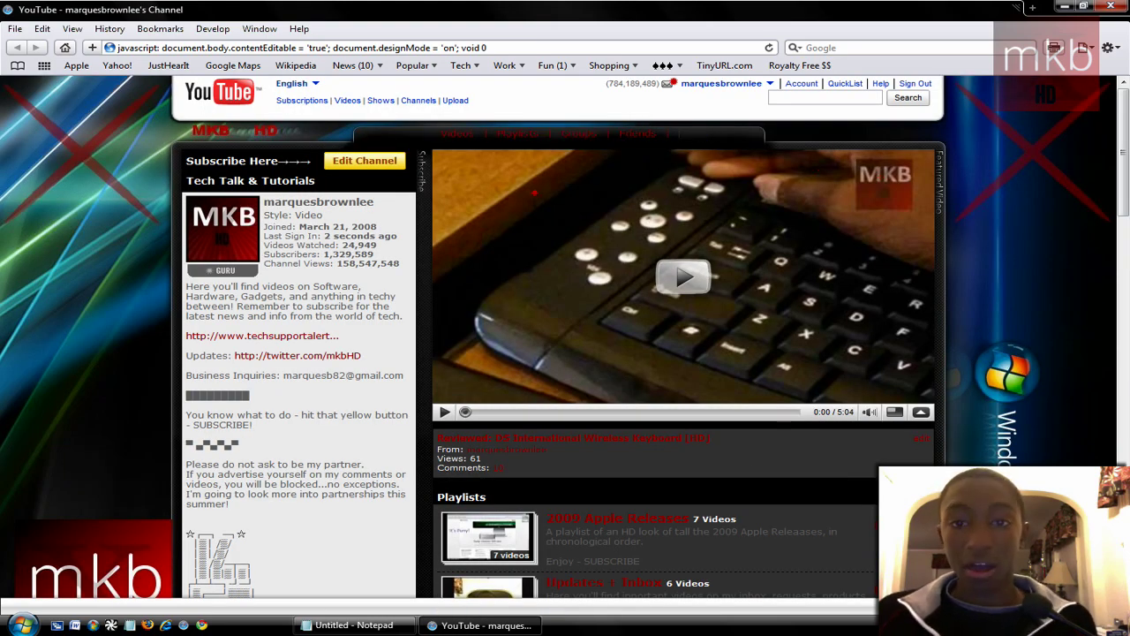
click(473, 141)
key(shift+Left)
key(shift+Left)
key(shift+Left)
key(shift+Left)
key(shift+Left)
key(shift+Left)
key(BackSpace)
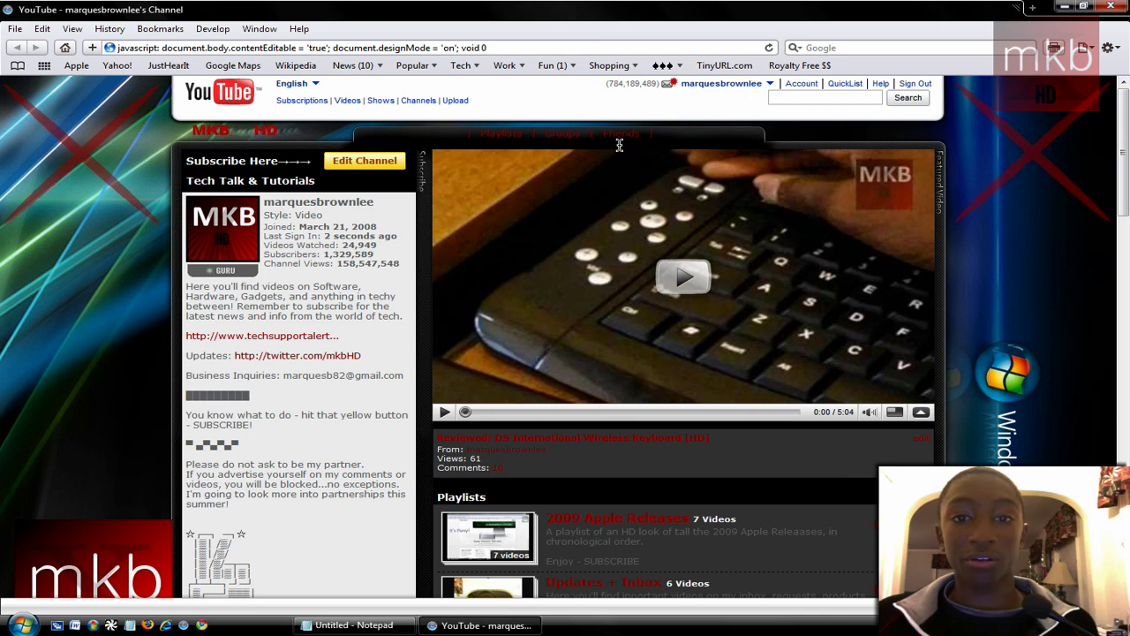
click(673, 132)
key(BackSpace)
key(BackSpace)
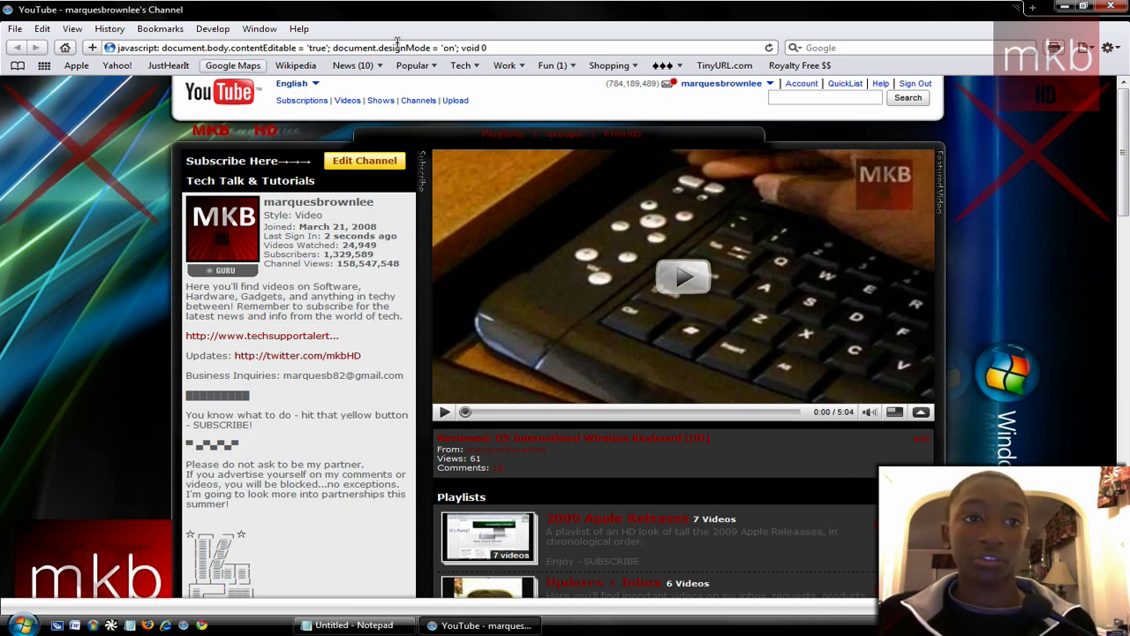
- Open Gizmo's Freeware from the ♦♦♦ bookmarks folder and paste the designMode javascript as its address
click(557, 67)
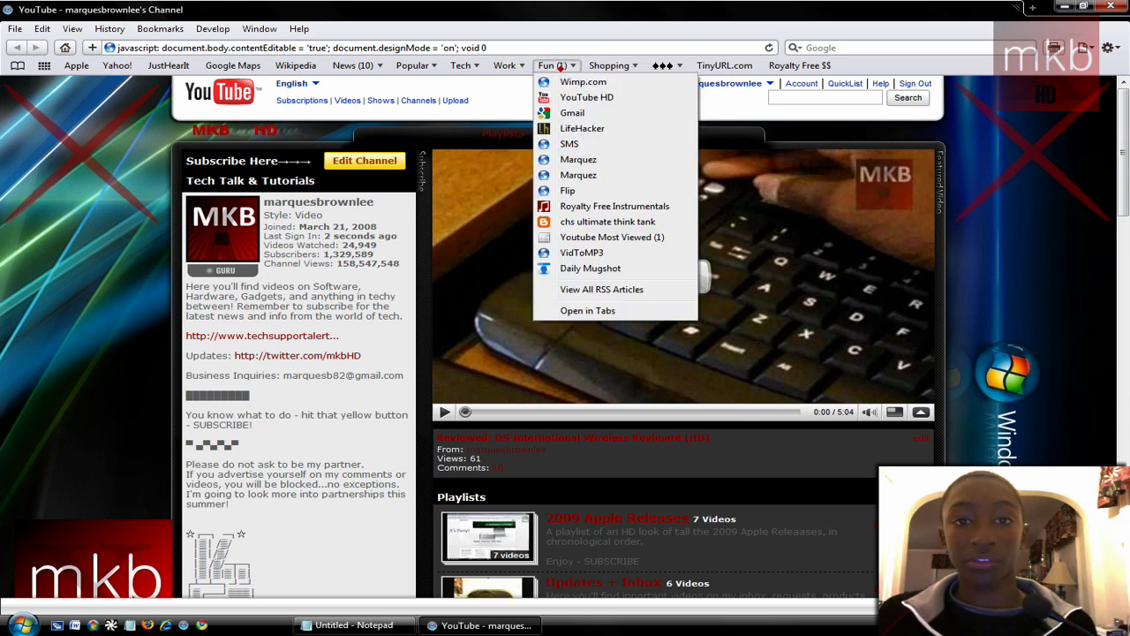
click(564, 69)
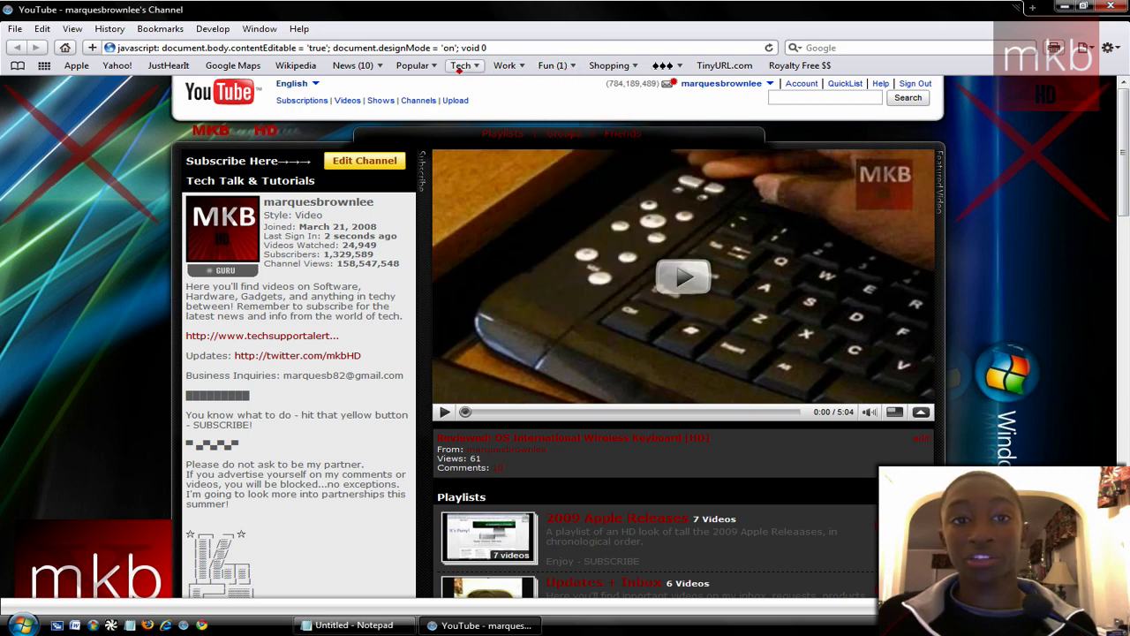
click(664, 65)
click(704, 143)
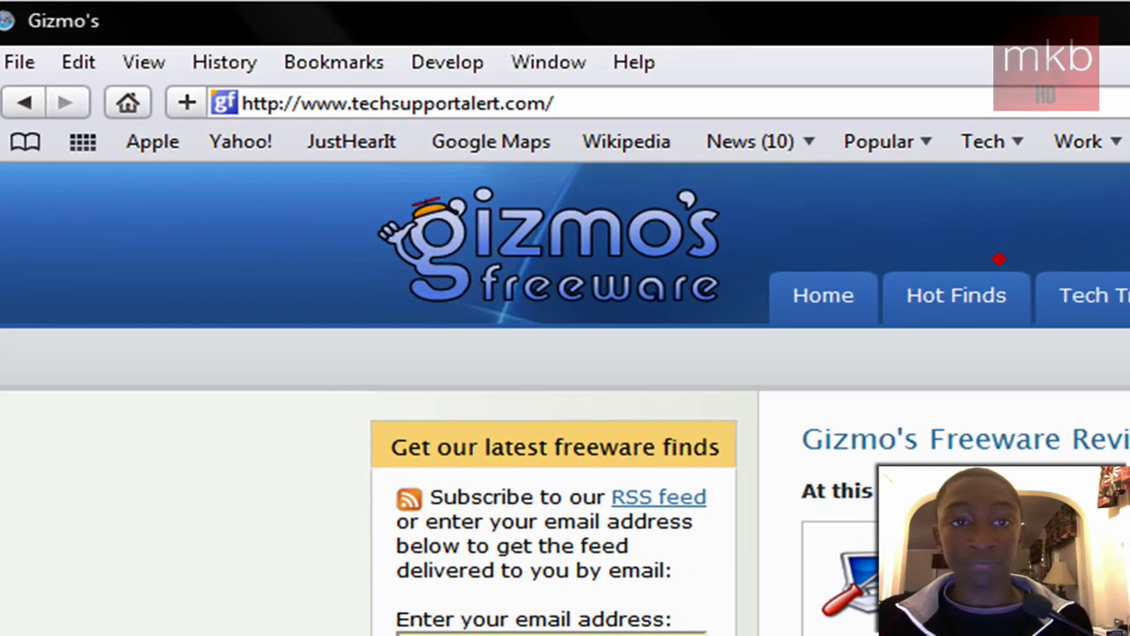
click(634, 102)
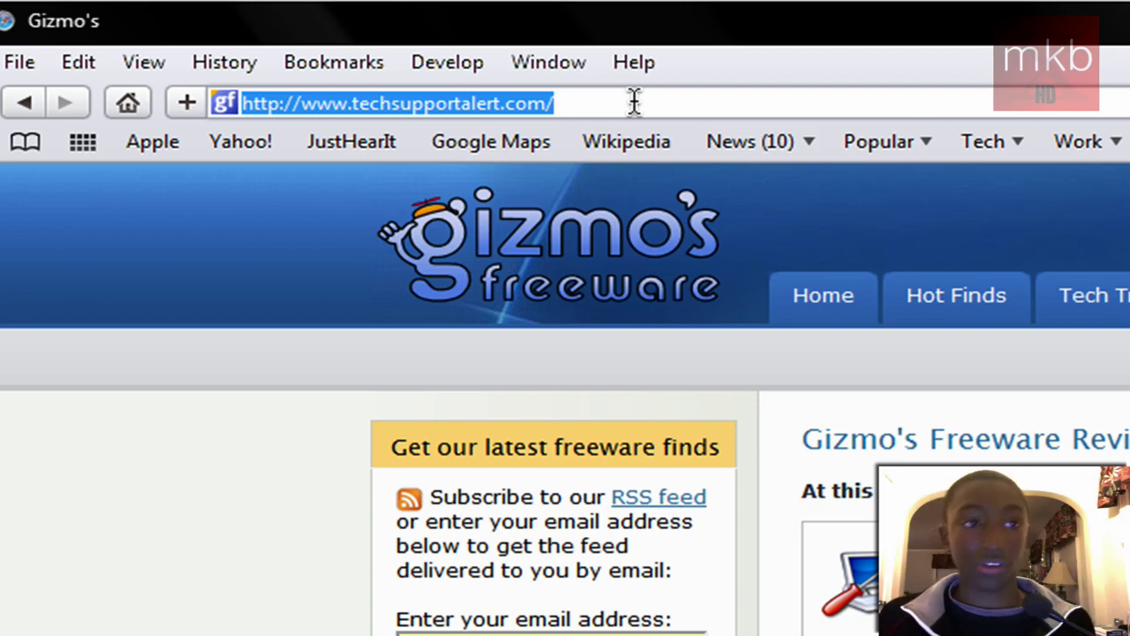
text(javascript: document.body.contentEditable = 'true'; document.designMode = 'on'; void 0)
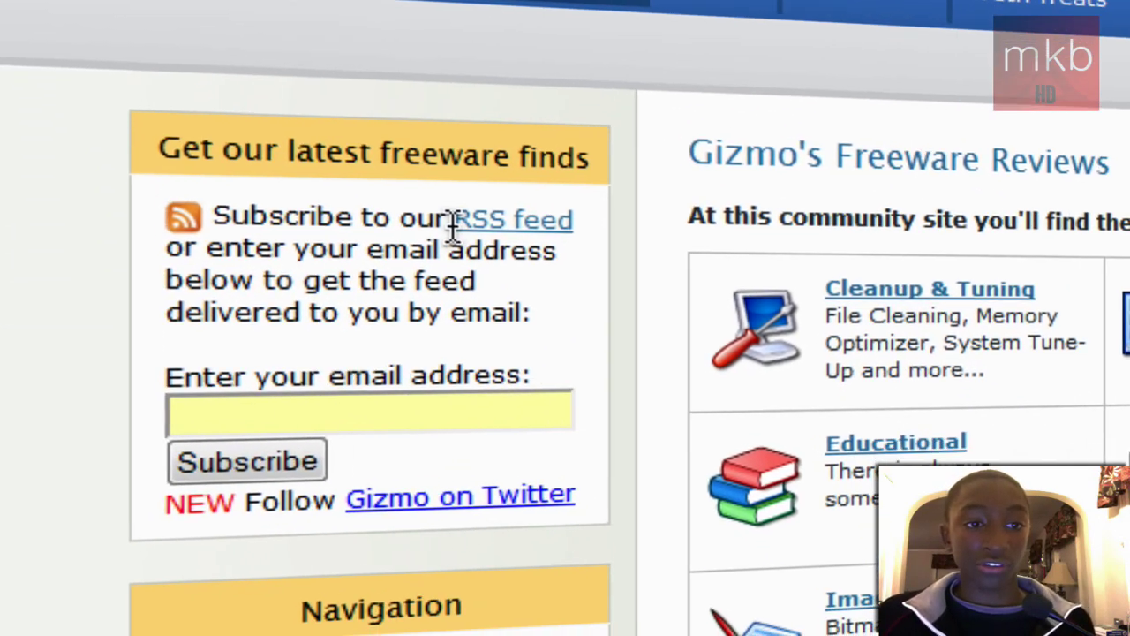
- Replace the 'RSS feed' link text with 'Blog'
drag(611, 500, 673, 504)
drag(530, 225, 578, 222)
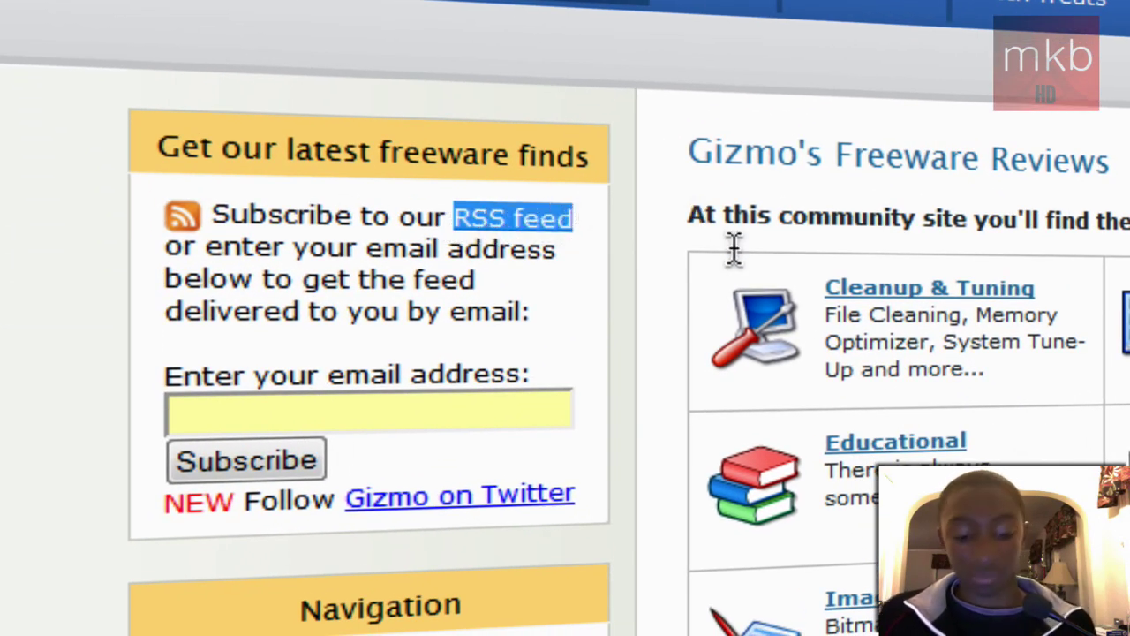
text(Feed)
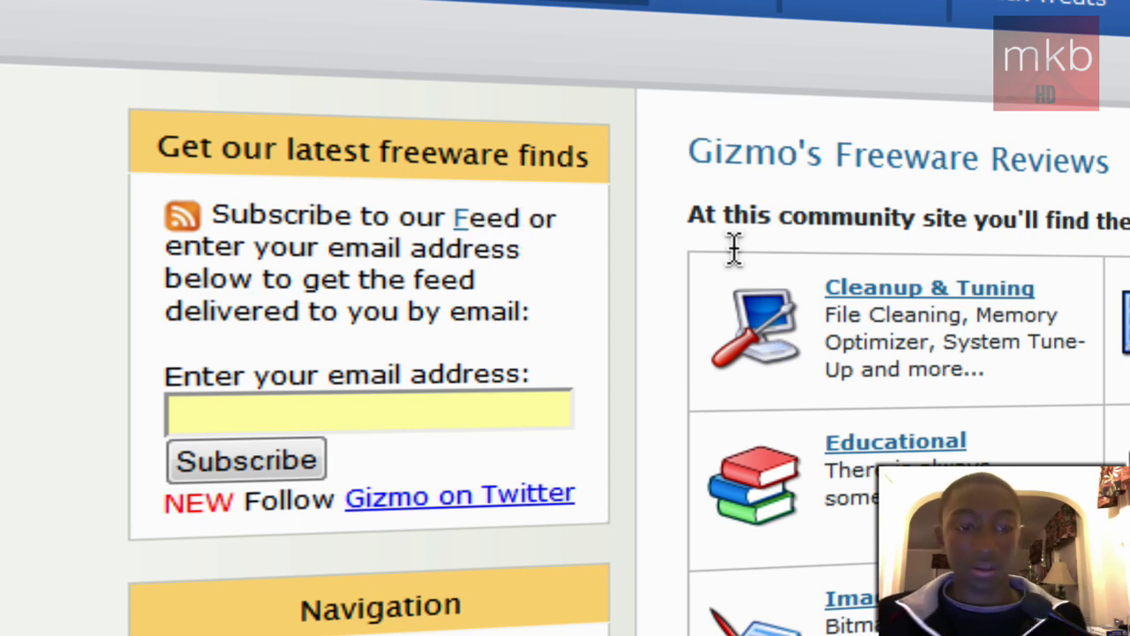
key(BackSpace)
key(BackSpace)
key(BackSpace)
key(BackSpace)
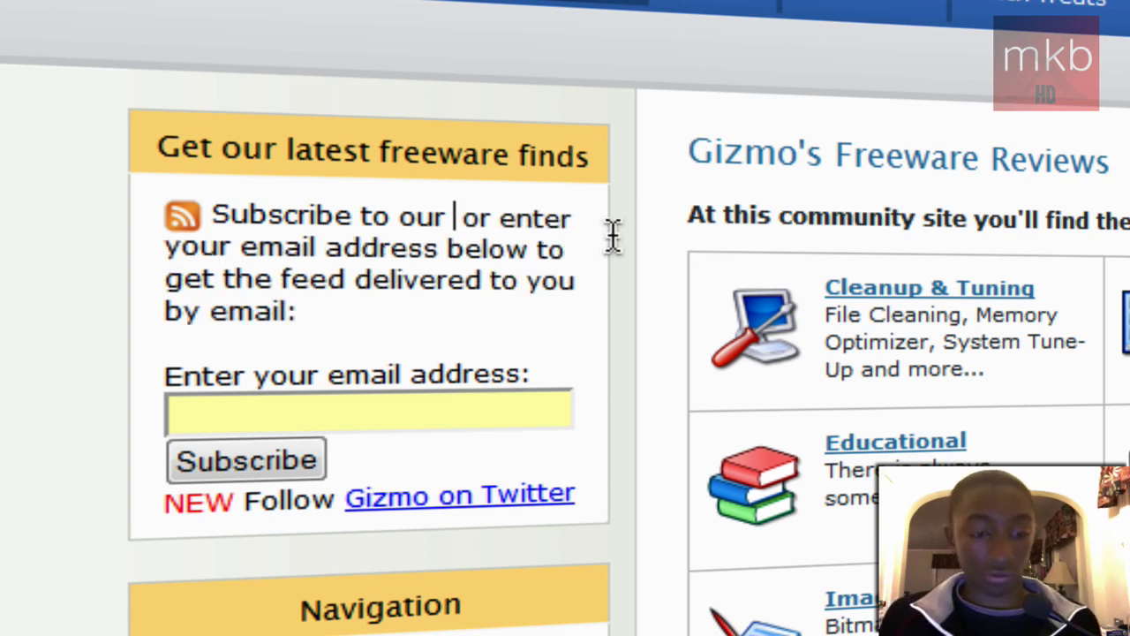
text(Blog)
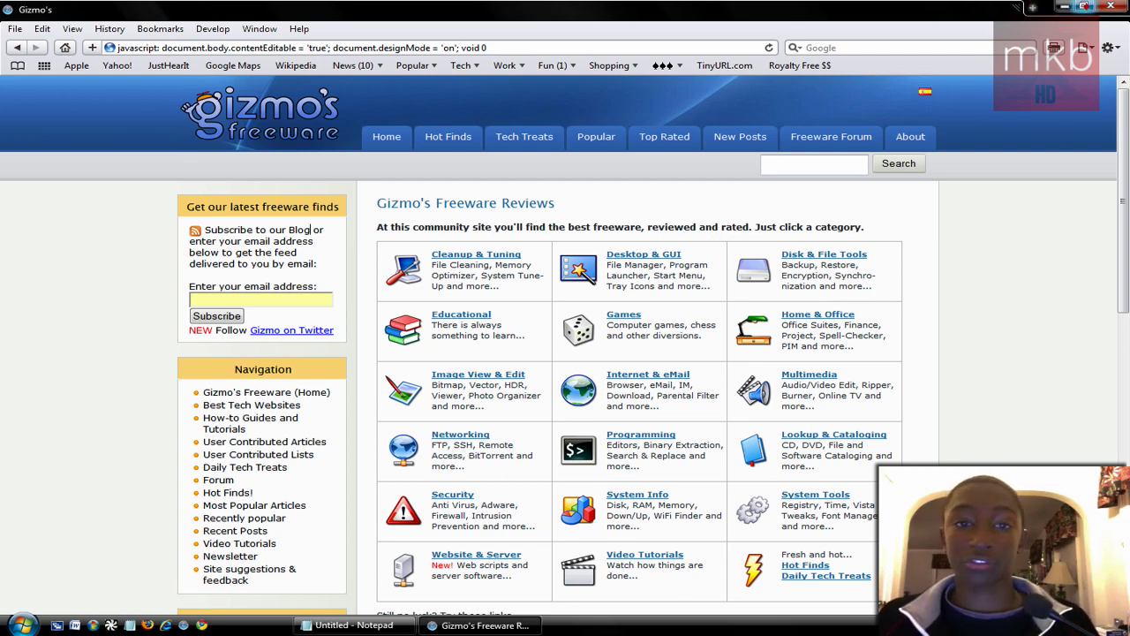
- Restore the Safari window down from maximized and close it
click(1084, 7)
click(1016, 46)
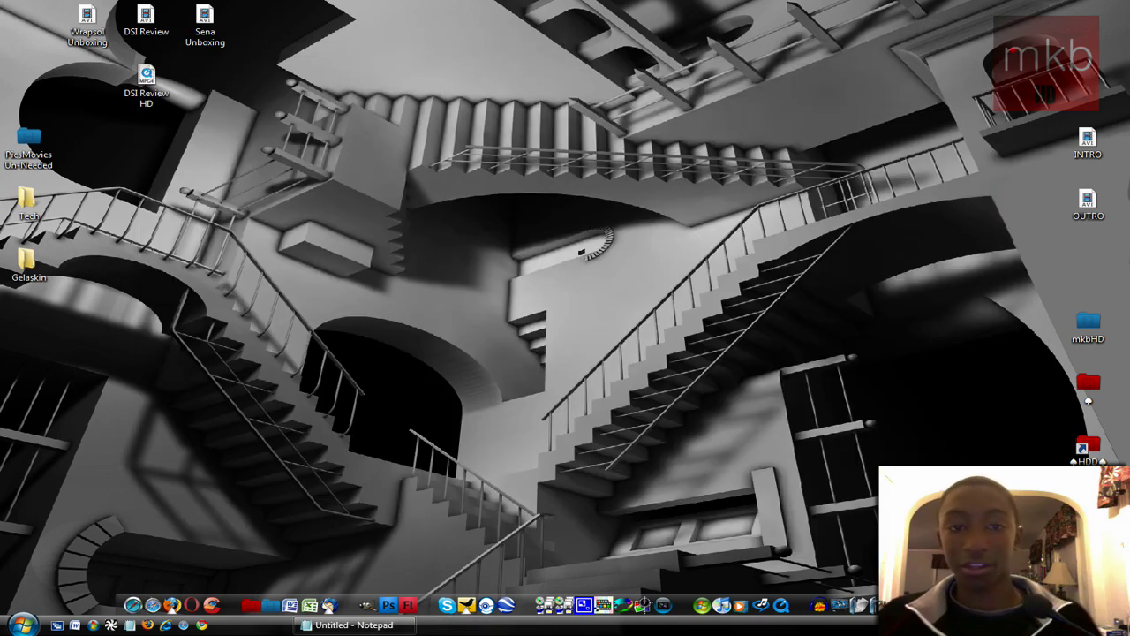